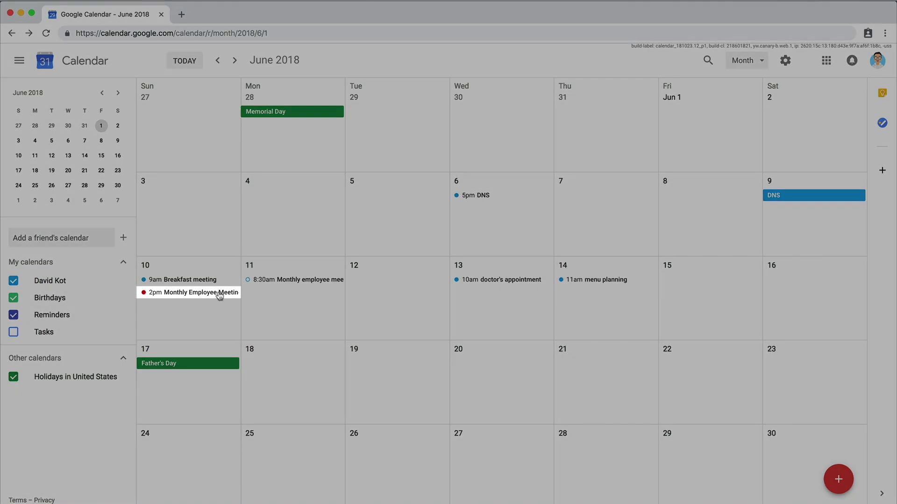
Step: Open the 2pm Monthly Employee Meeting event on June 10 to view its details
click(219, 296)
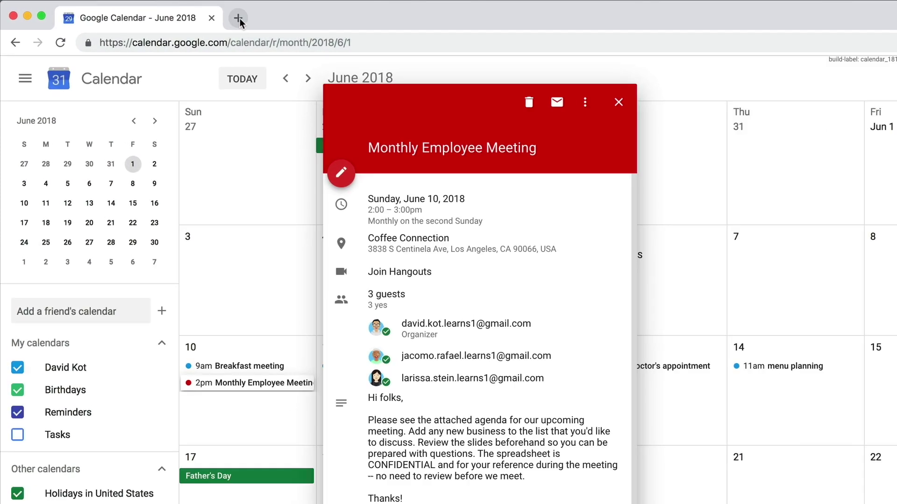
Step: Load hangouts.google.com in a new tab and start a video call
click(240, 19)
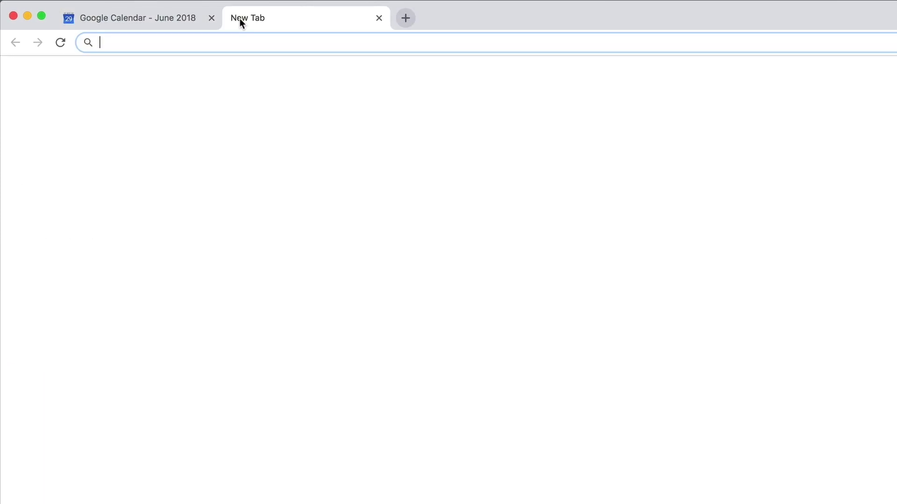
text(hangouts.goog)
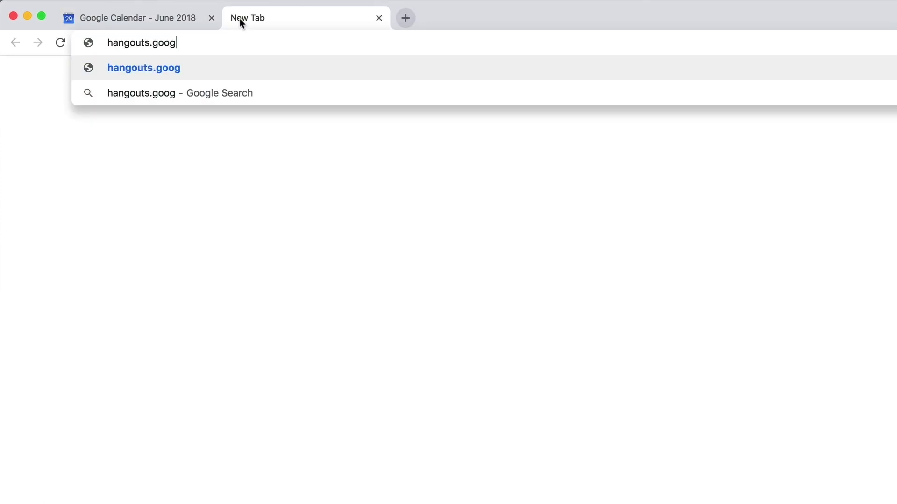
text(le.com)
key(Return)
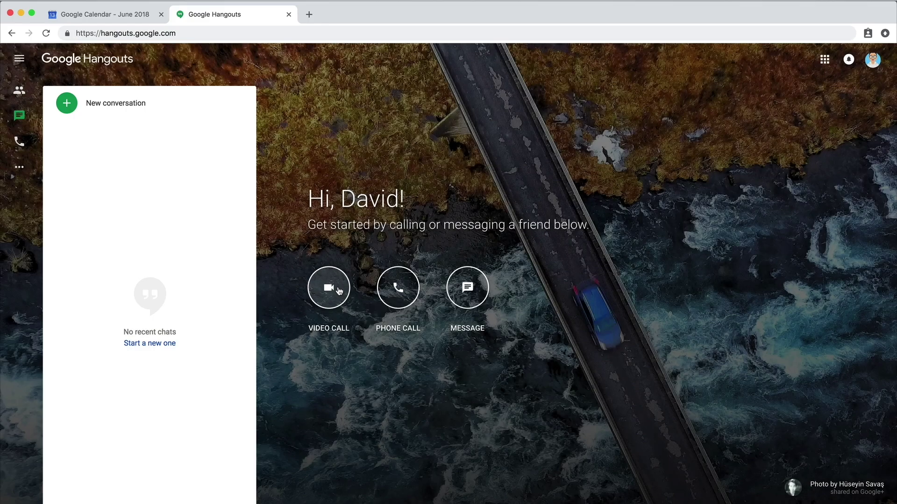
click(337, 293)
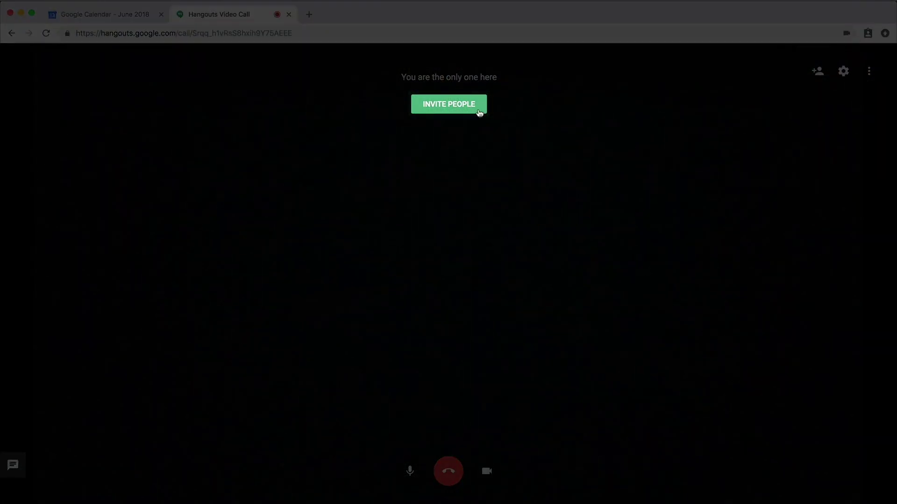
Step: Invite the suggested meeting guest to the video call
click(479, 110)
text(larissa)
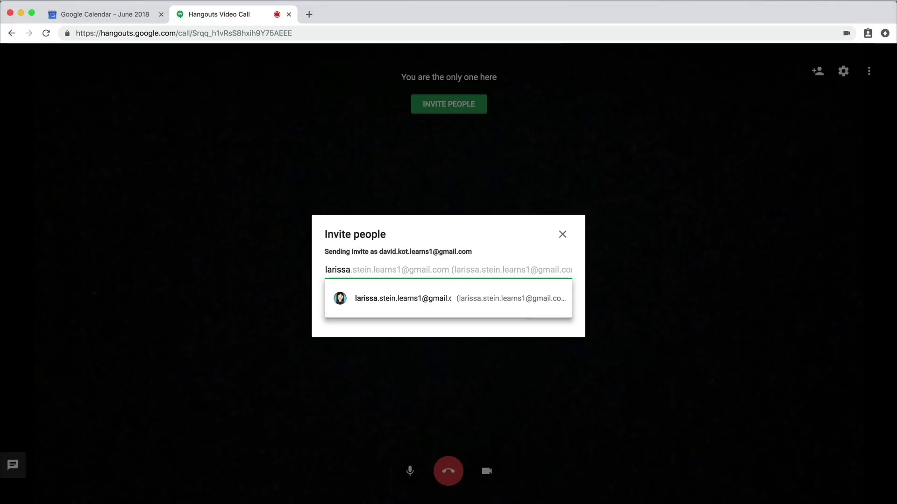
click(454, 301)
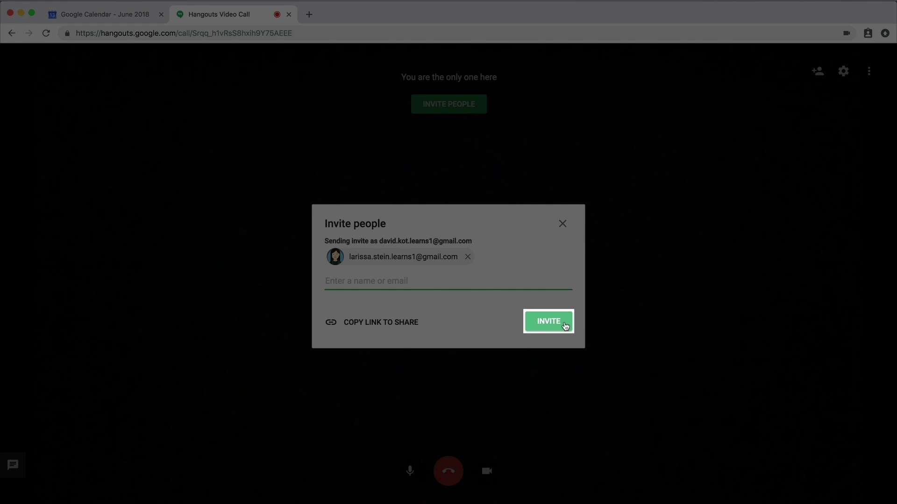
click(565, 323)
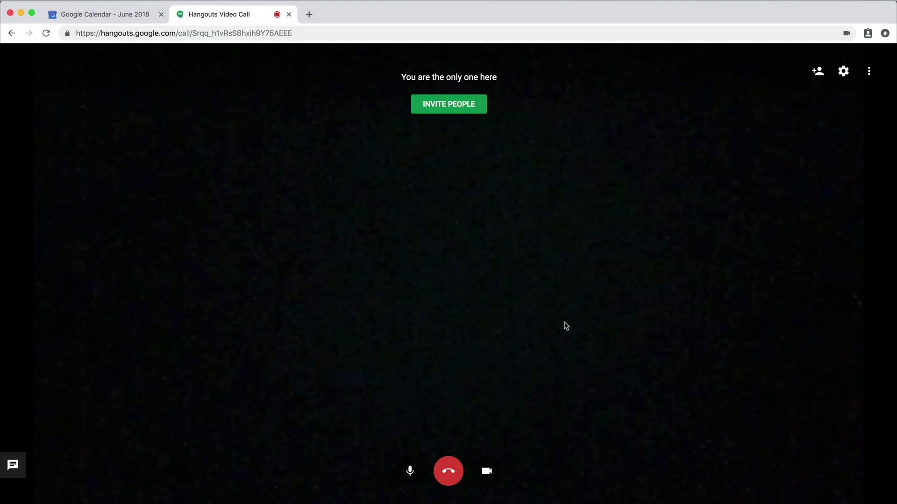
Step: Turn off the camera and review the call's audio and video device settings
click(490, 473)
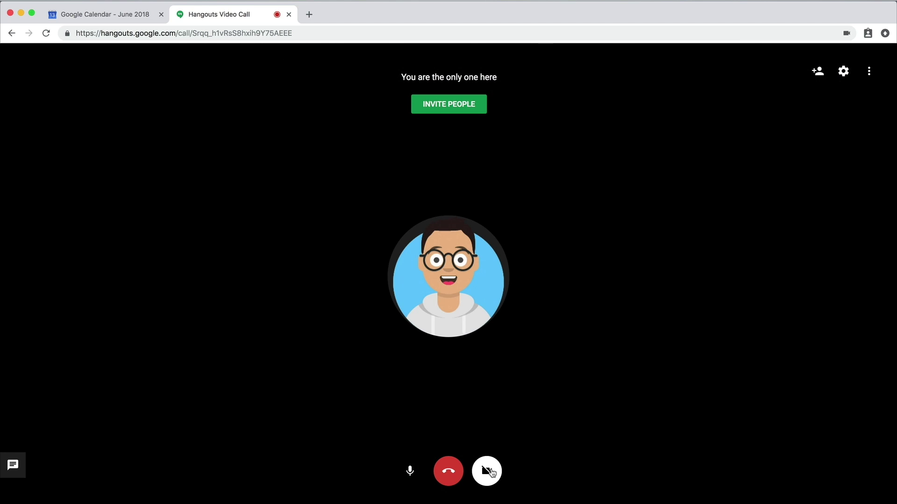
click(843, 75)
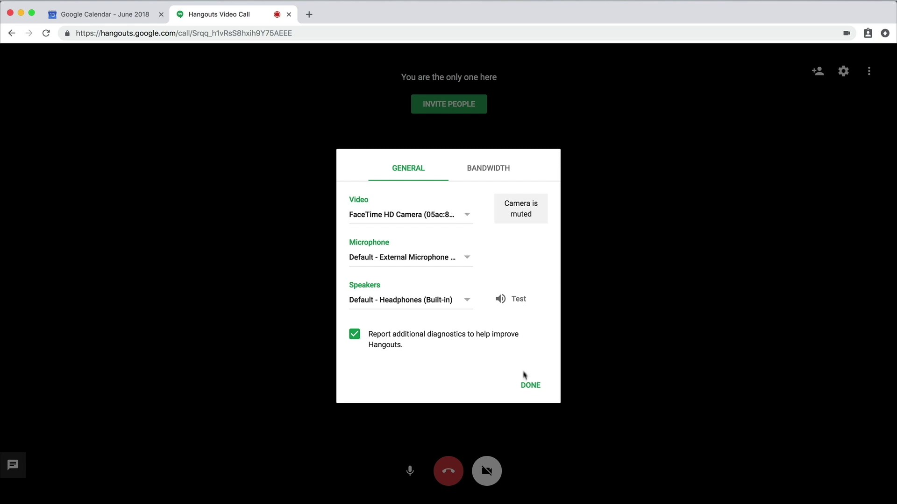
click(529, 384)
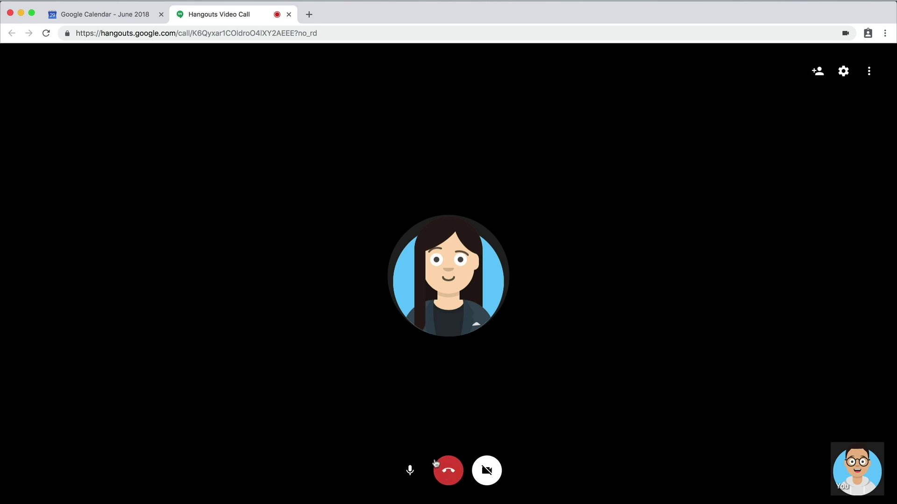
Step: Mute your microphone in the Hangouts call
click(412, 475)
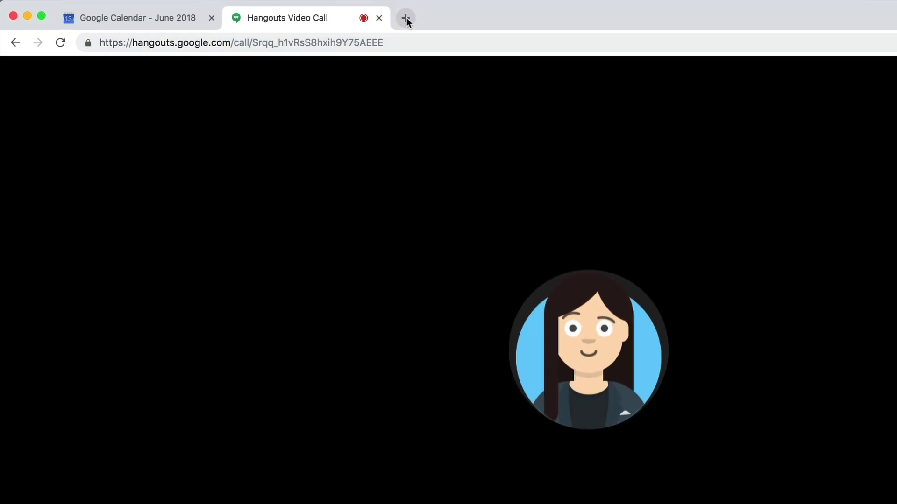
Step: Go to Google Drive in a new tab through the Google apps menu
click(407, 18)
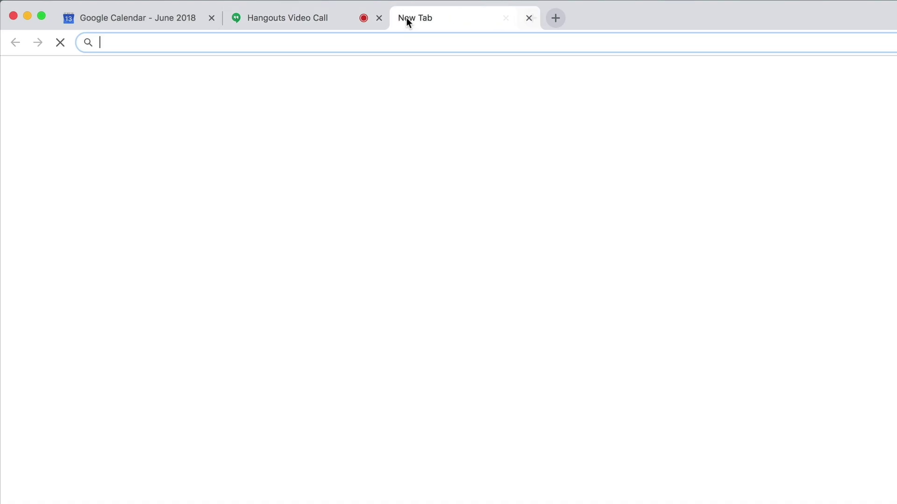
text(google.com)
key(Return)
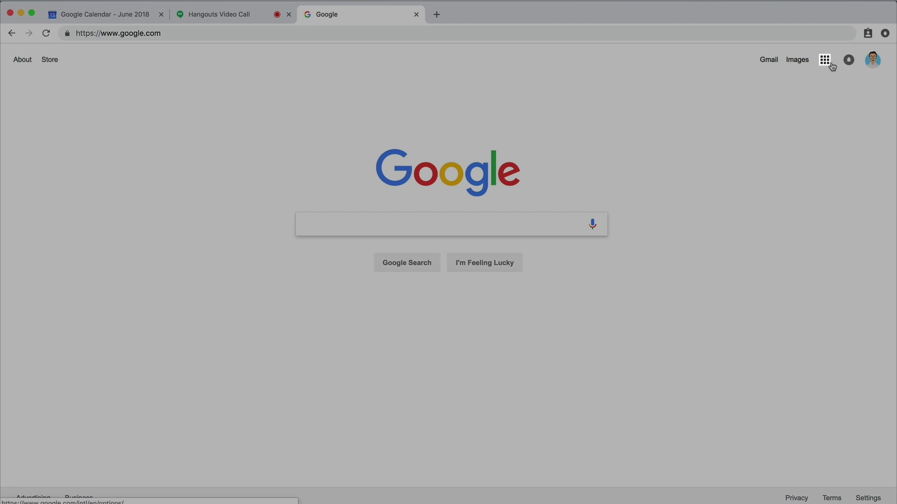
click(827, 61)
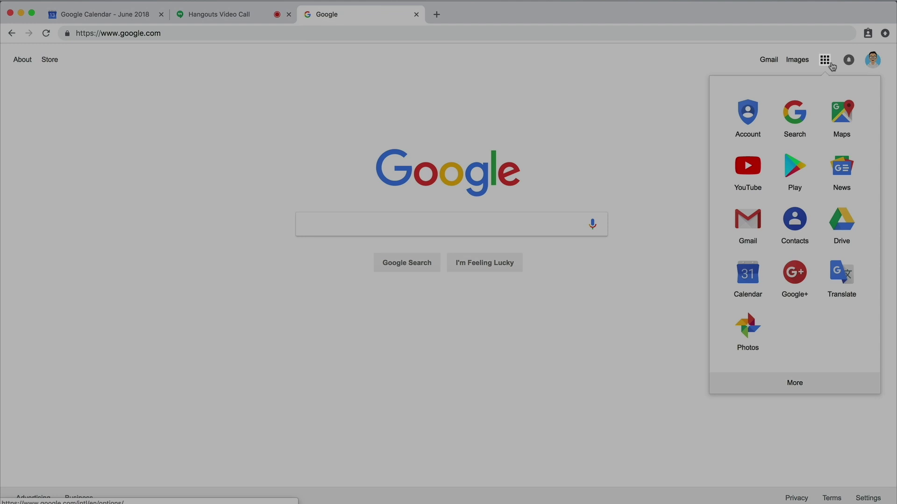
click(844, 222)
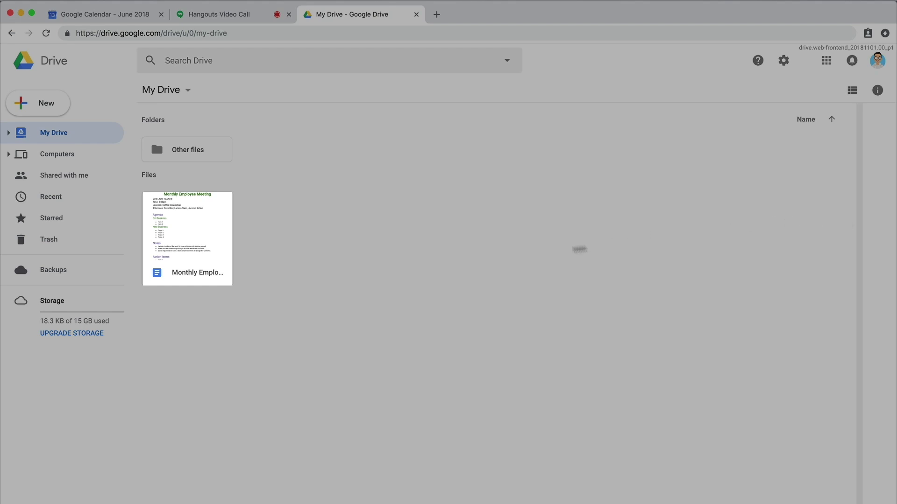
Step: Open the Monthly Employee Meeting document from Drive, then go back to the call
click(203, 236)
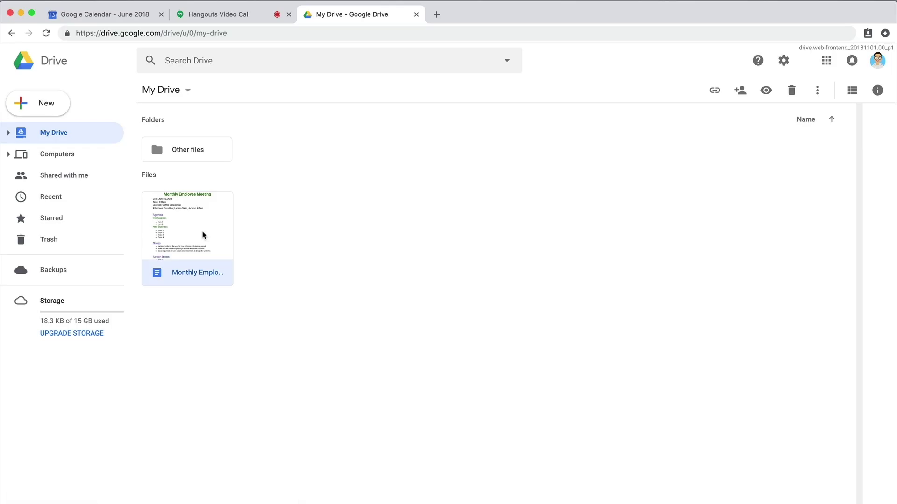
double_click(203, 236)
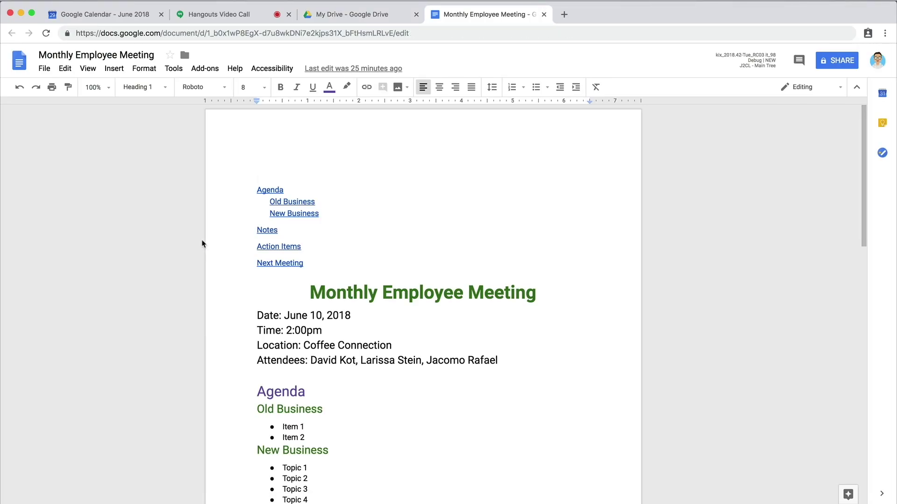
click(256, 19)
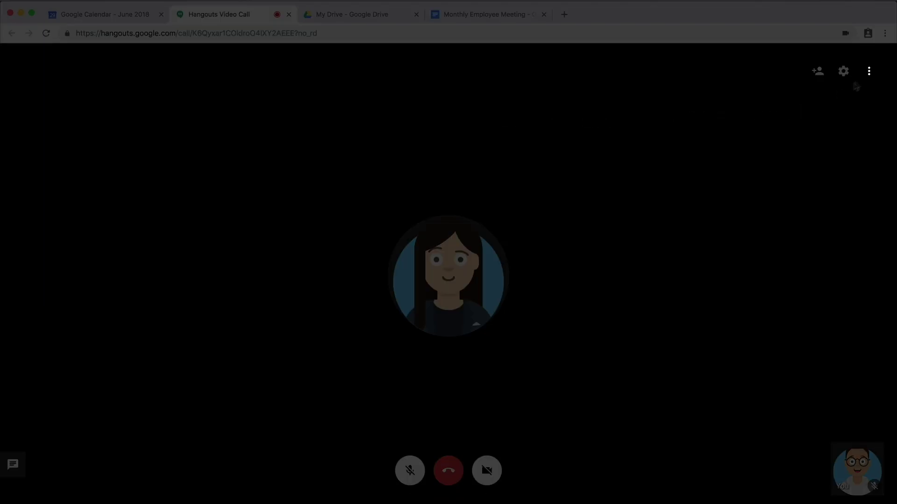
Step: Share the Hangouts Video Call application window, then return to the agenda document
click(869, 75)
click(866, 79)
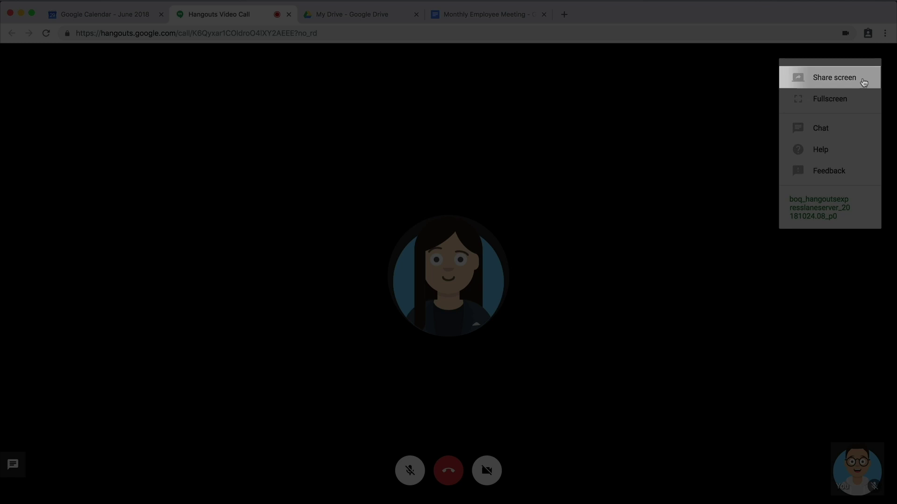
click(497, 125)
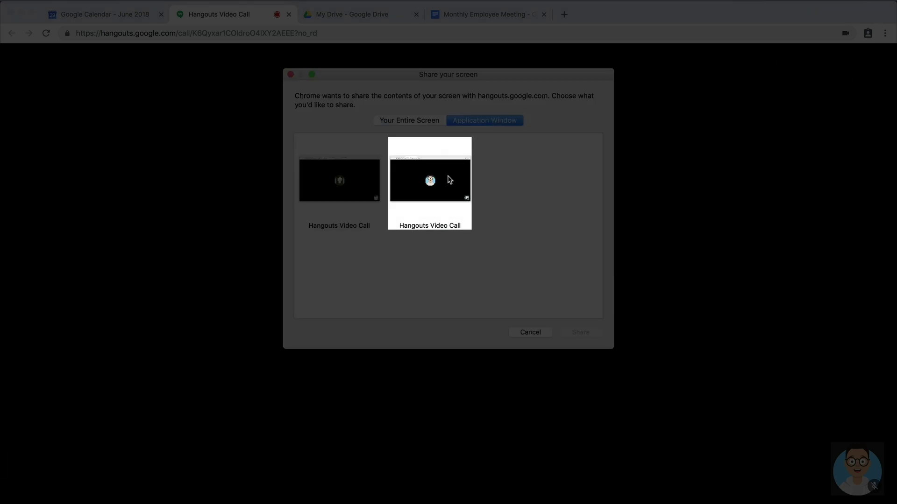
click(449, 180)
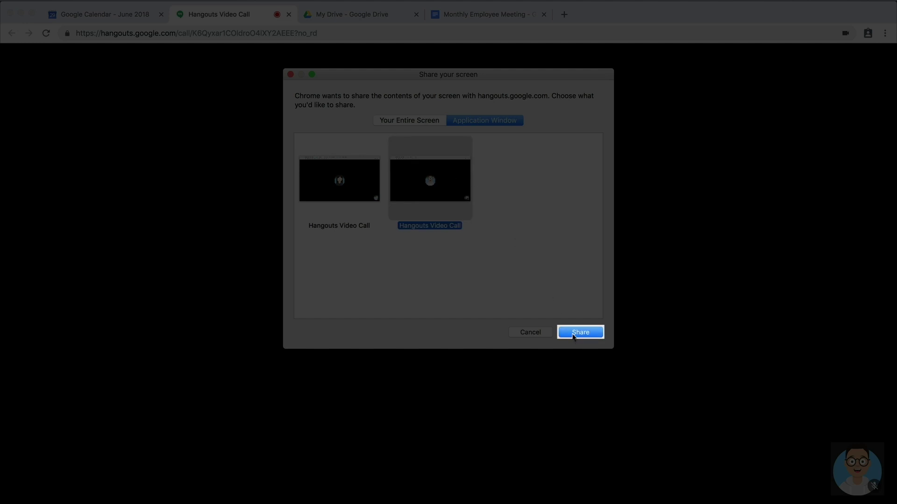
click(573, 334)
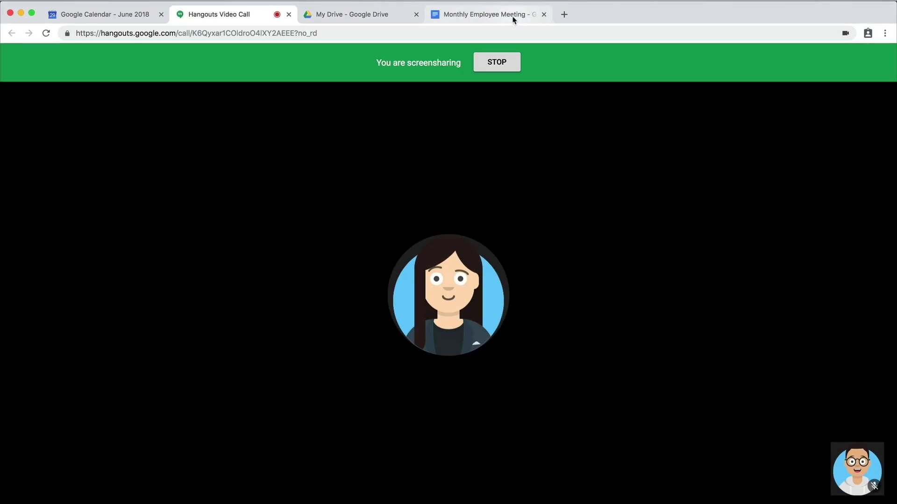
click(513, 20)
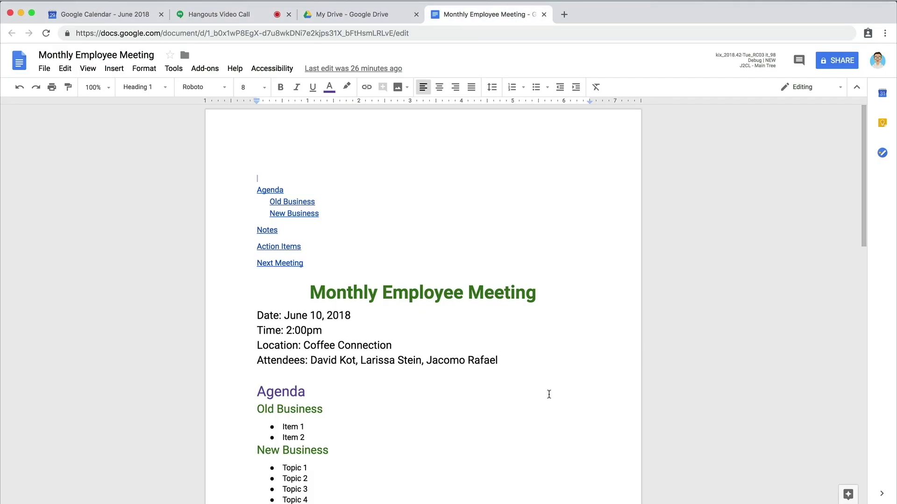
scroll(549, 394, down, 1)
scroll(548, 395, down, 2)
scroll(549, 394, down, 2)
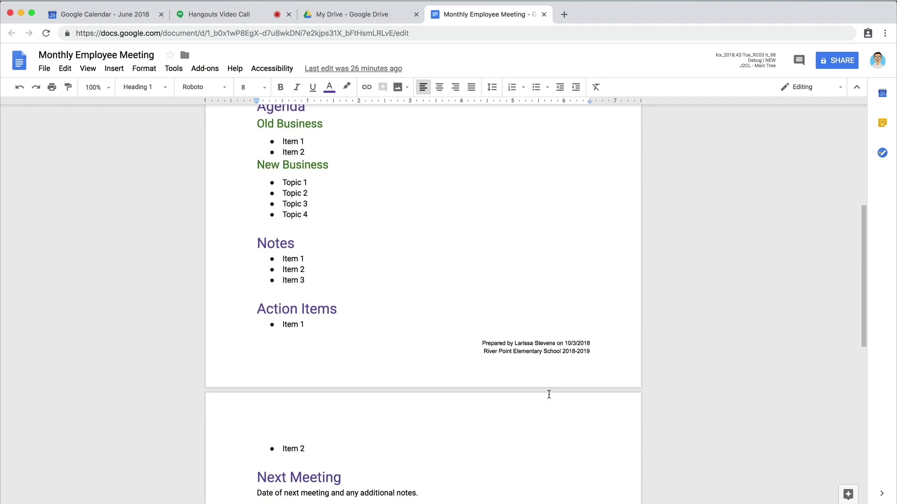
Step: Type notes on new uniforms, their budget and a design lunch over Items 1–3
drag(308, 259, 296, 259)
text(Larissa mentioned)
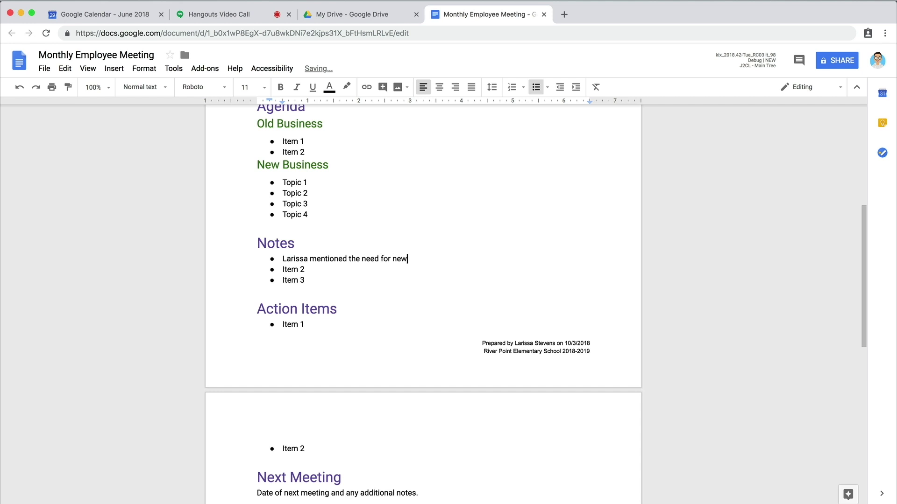
text(.)
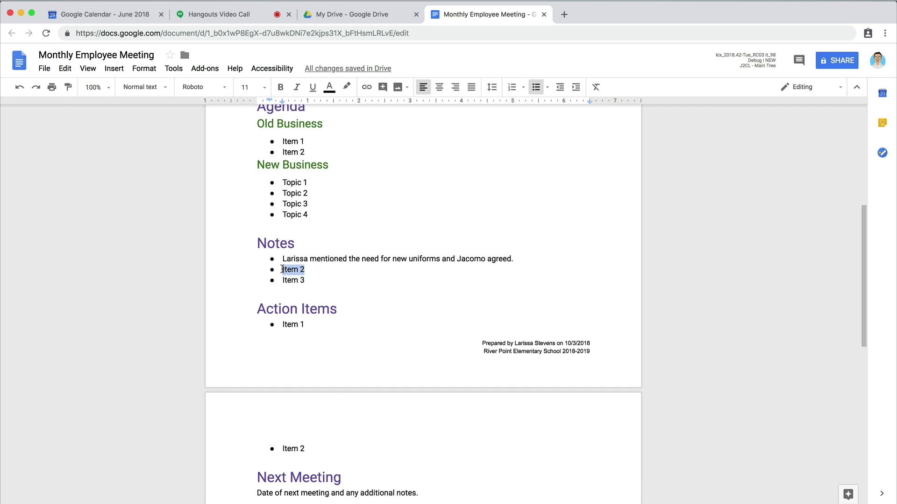
text(Make sure we have enough budget to cover these new uniforms.)
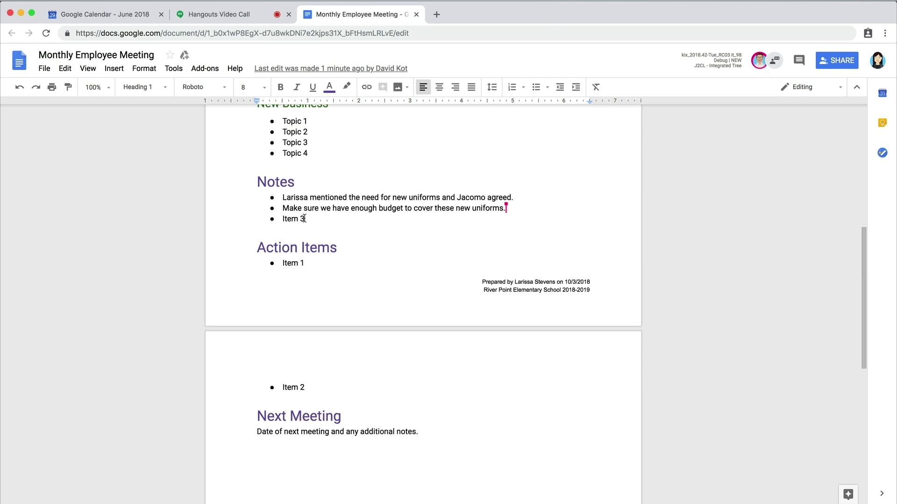
drag(304, 219, 282, 221)
text(David reques)
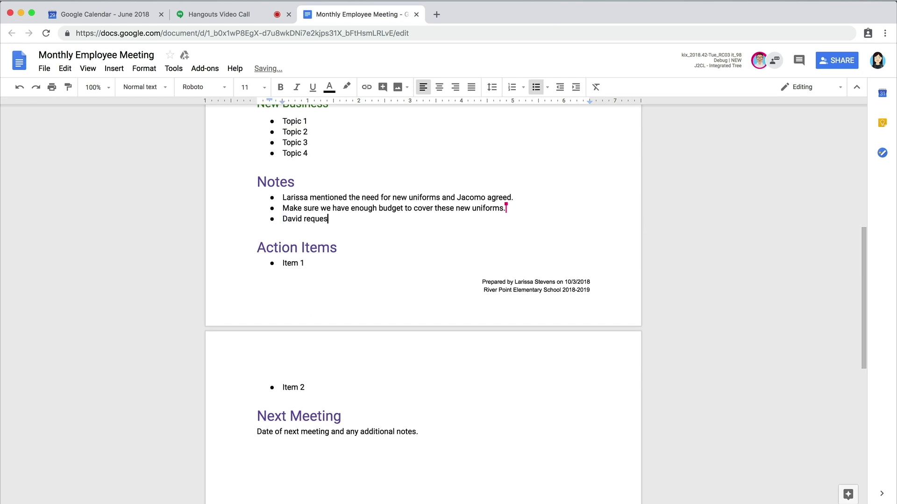
text(ted we have a team lunch next week to design the uniforms.)
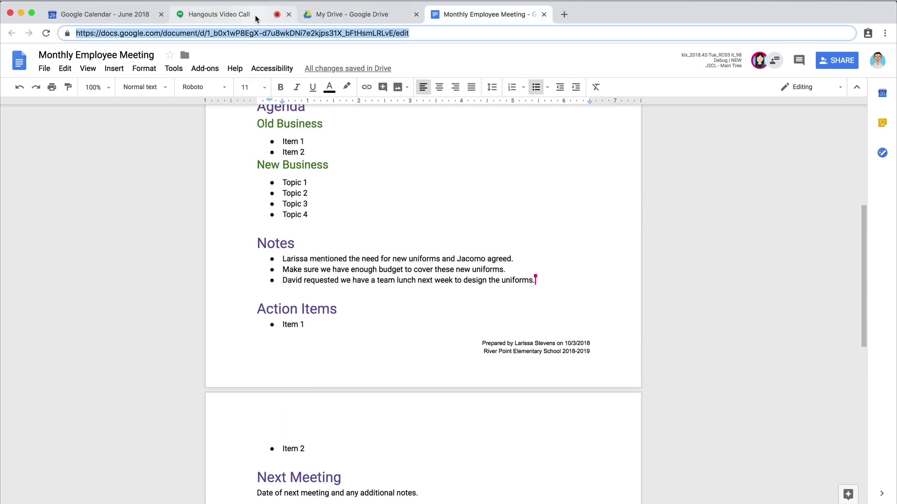
click(256, 18)
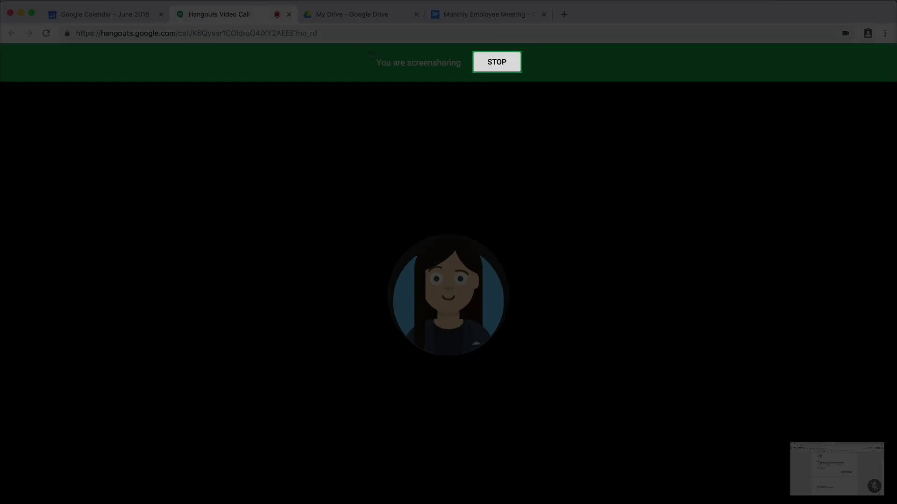
Step: Stop screensharing from the green bar in the Hangouts call
click(496, 63)
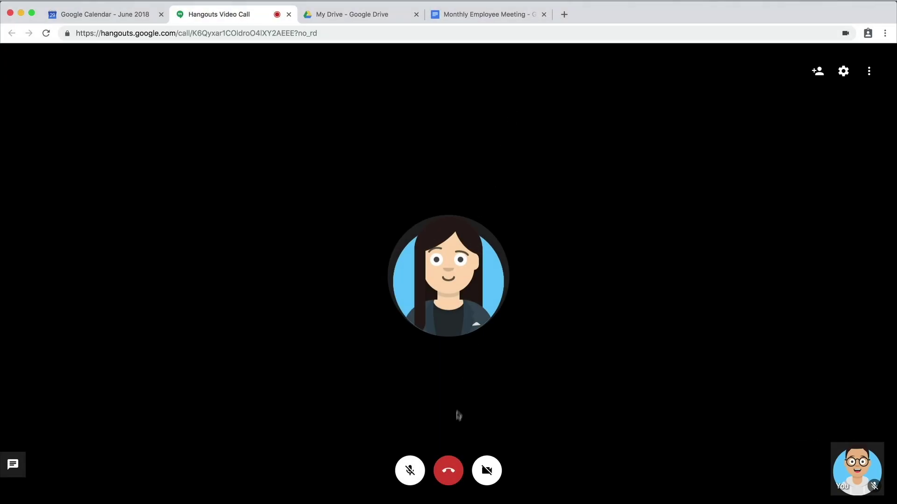